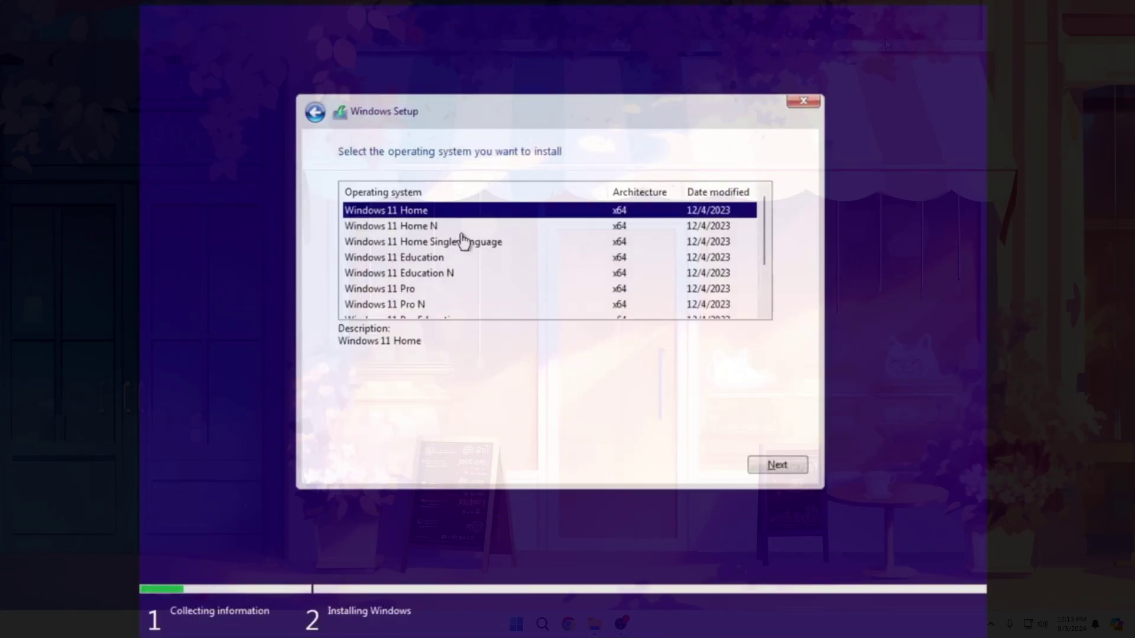
Step: Custom-install the chosen Windows 11 edition on a new partition of empty Drive 0
click(397, 291)
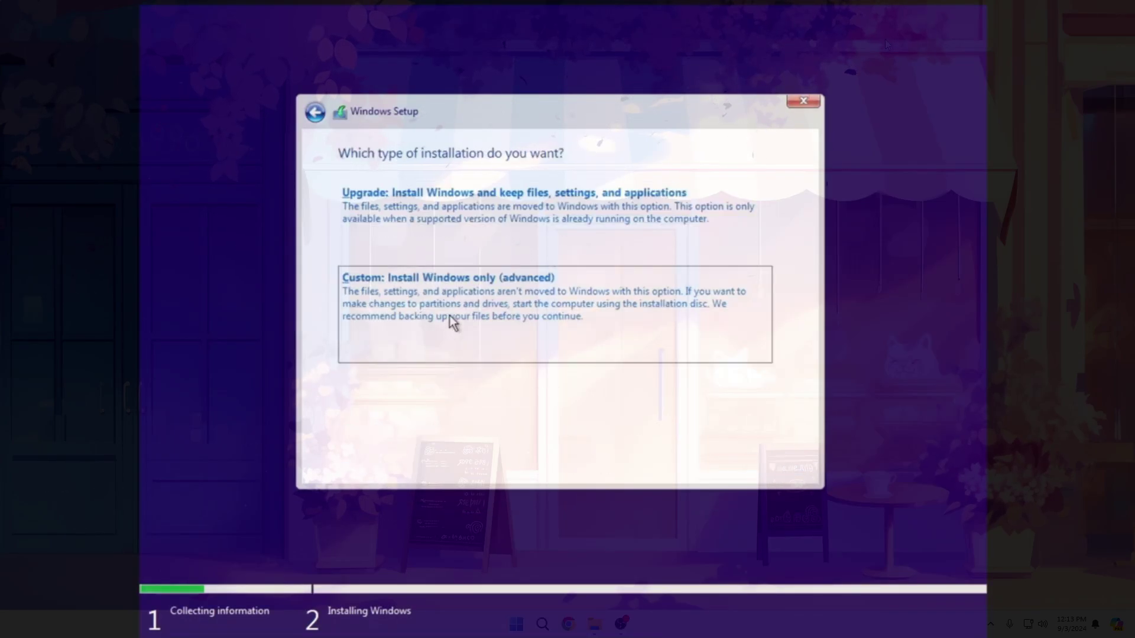
click(454, 321)
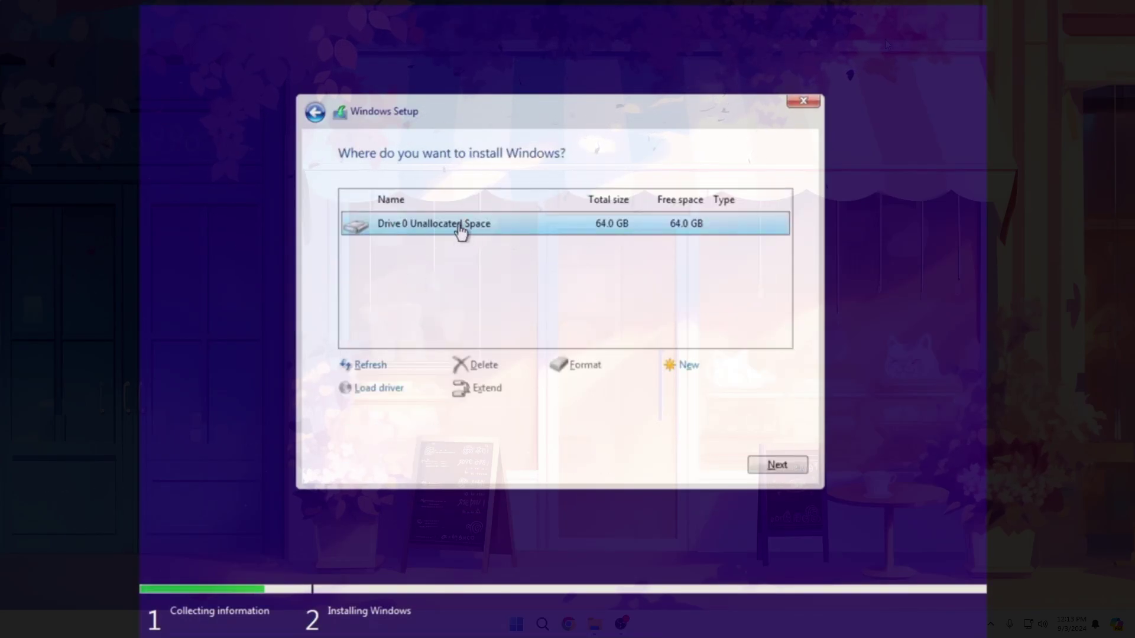
click(689, 364)
click(717, 388)
click(673, 388)
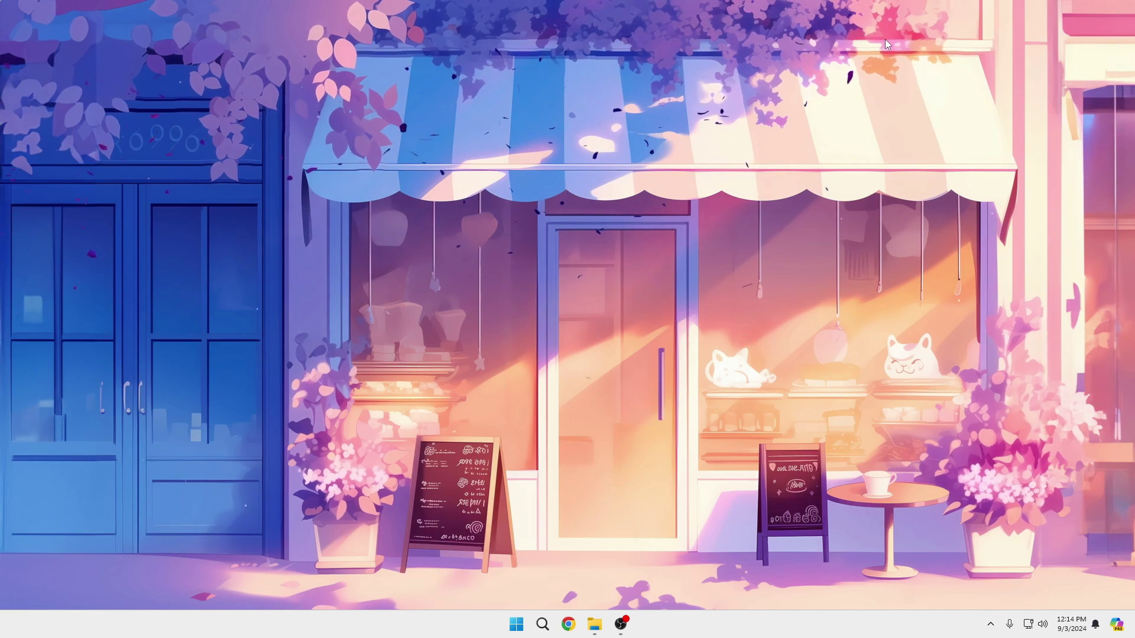
Step: Search 'control' to launch Control Panel and go to Power Options
click(541, 624)
text(co)
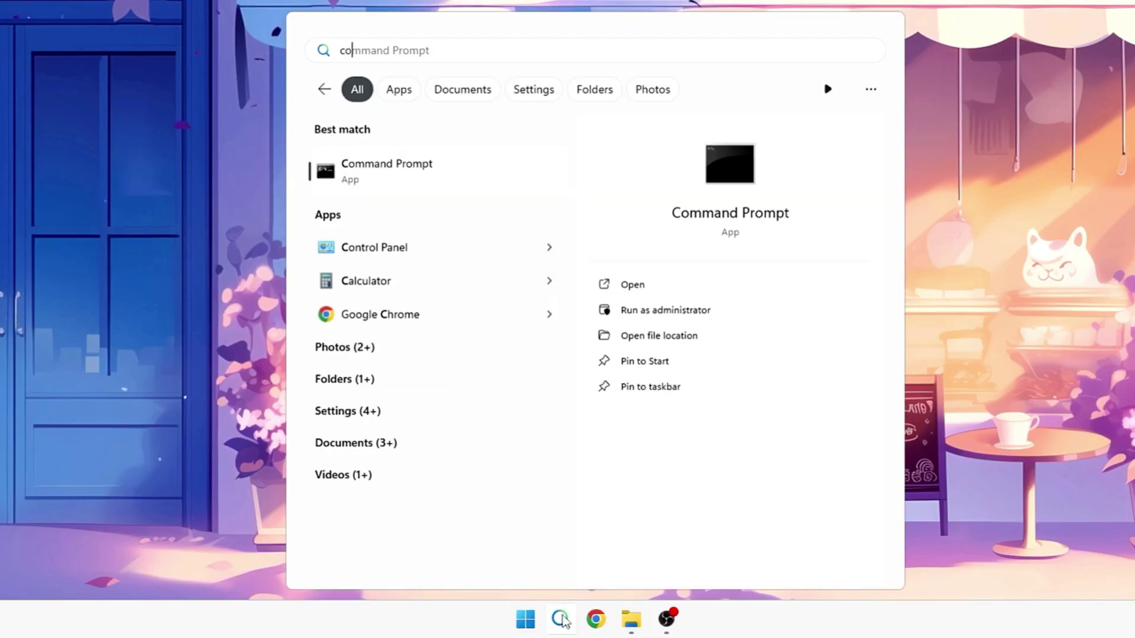
text(ntrol)
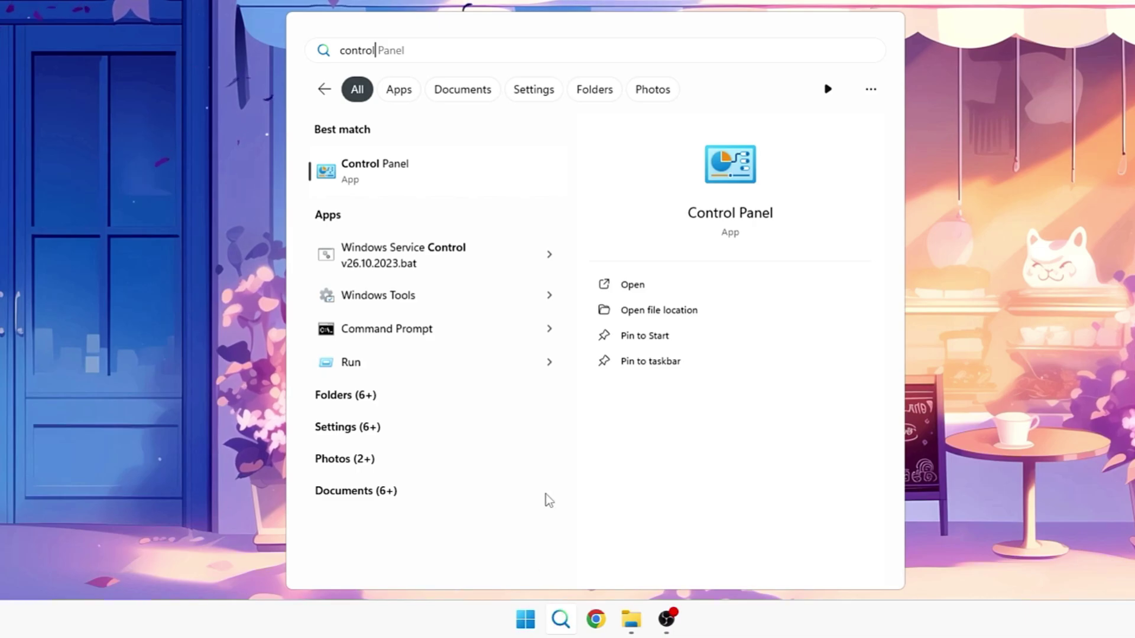
click(457, 175)
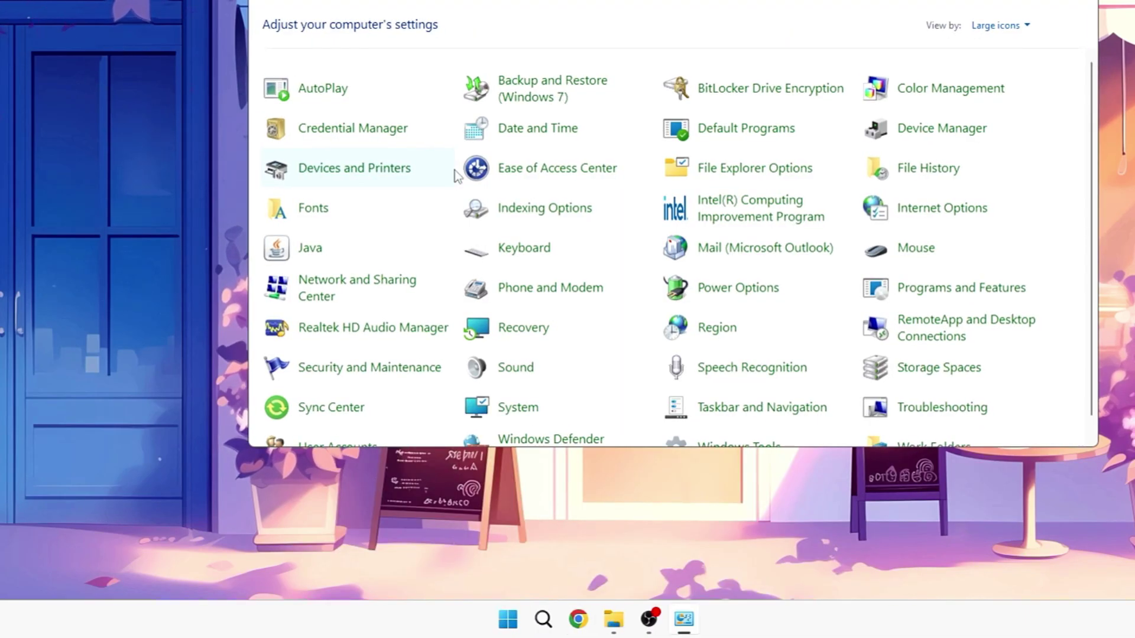
click(725, 291)
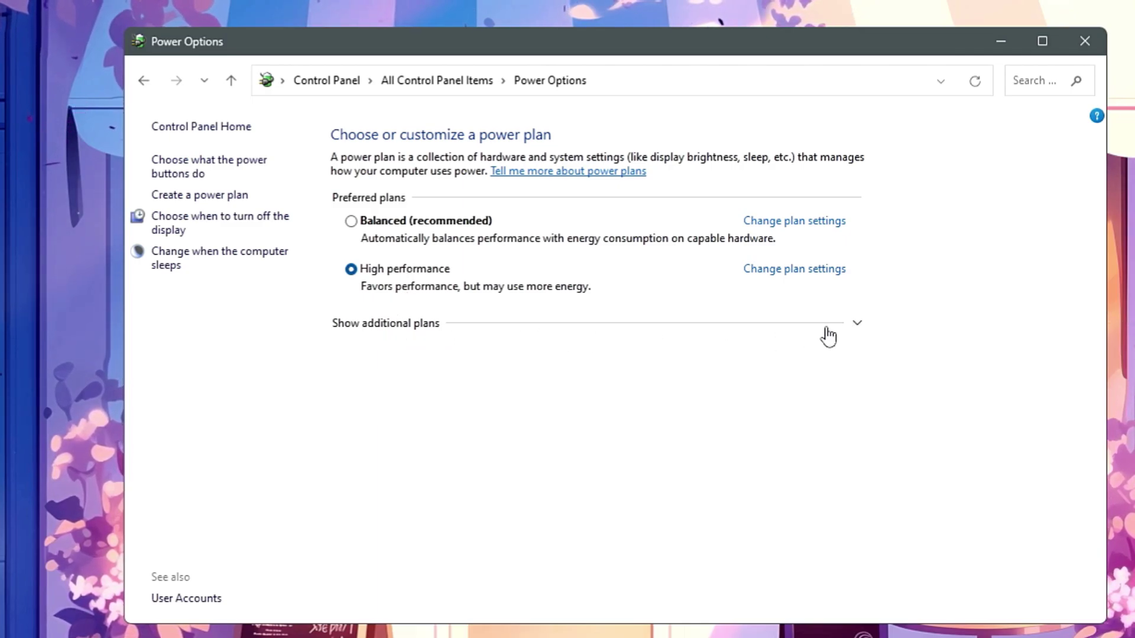
click(856, 325)
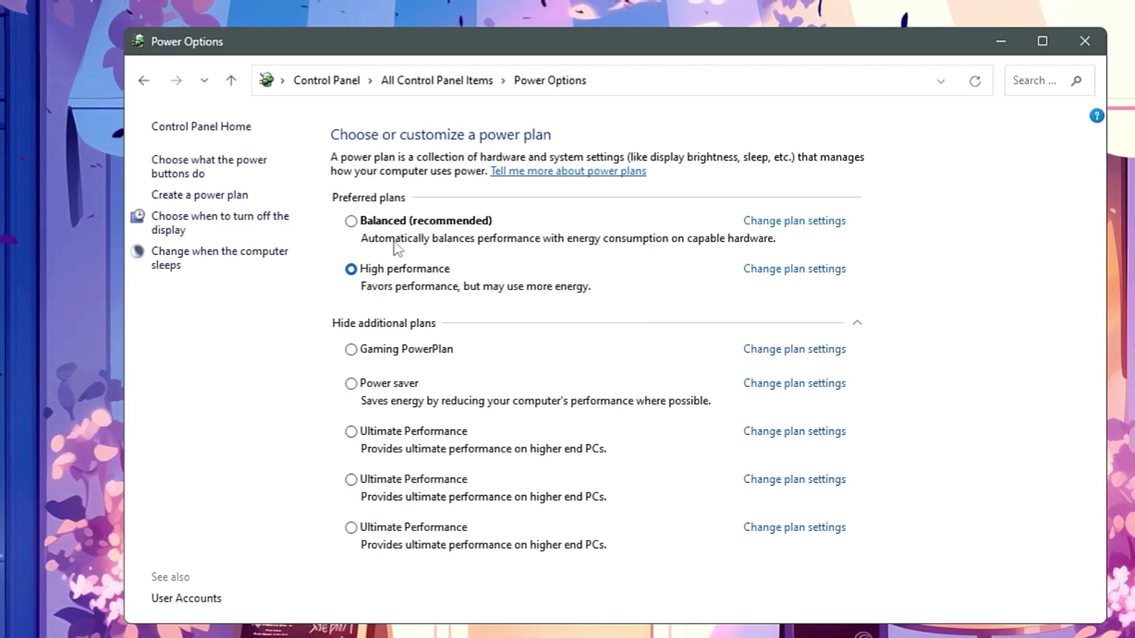
click(377, 286)
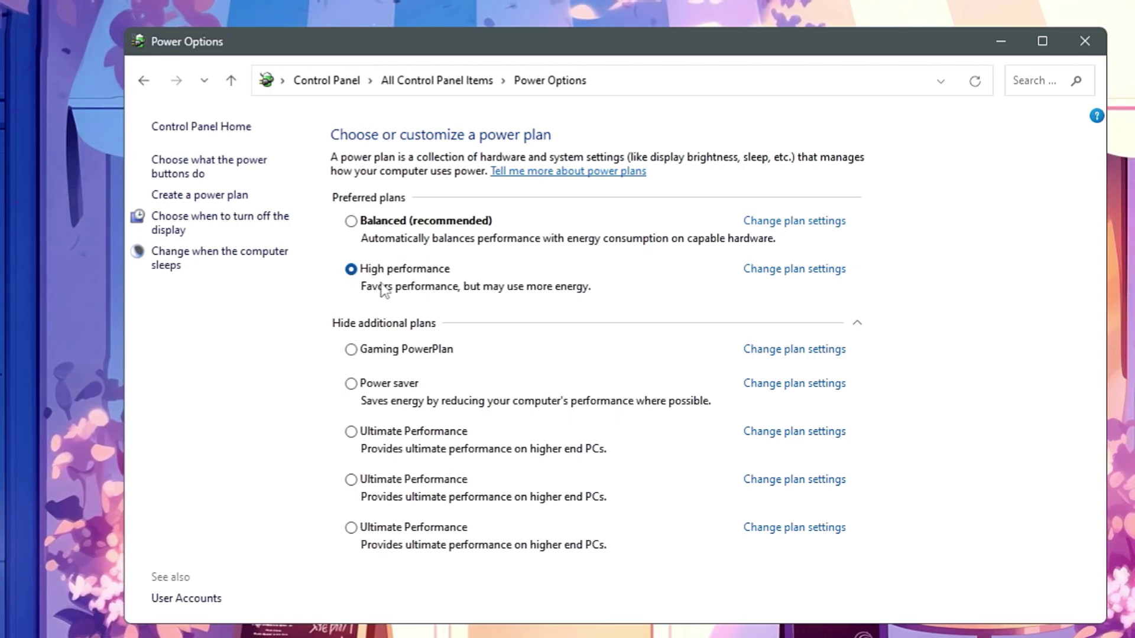
click(858, 325)
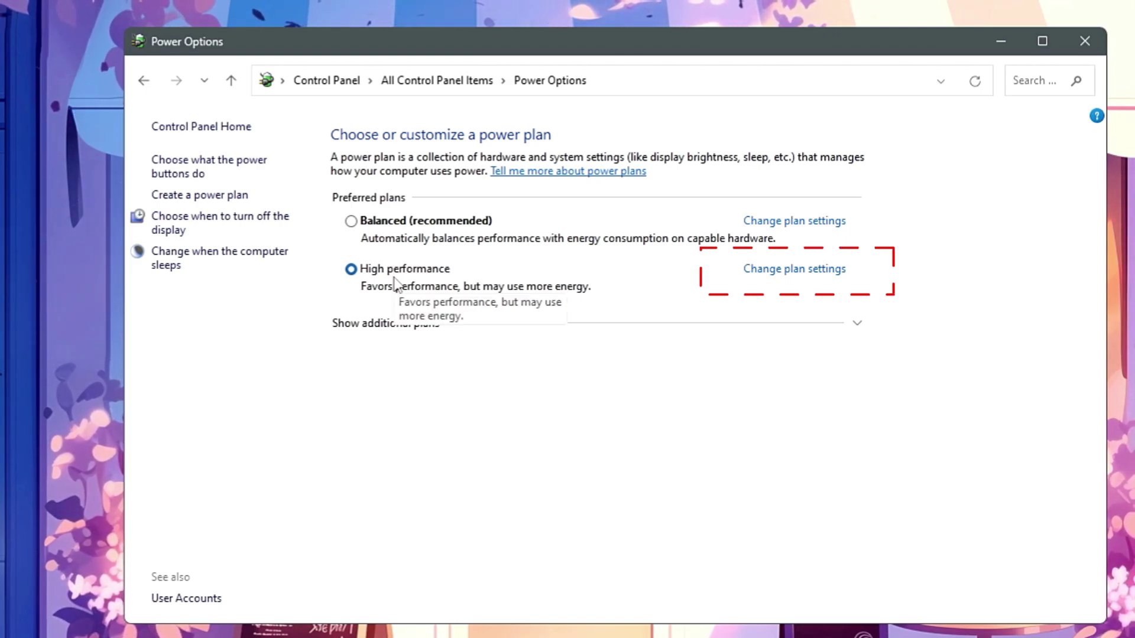
Step: Open the High performance plan's settings and review the display turn-off choices, keeping 15 minutes
click(801, 274)
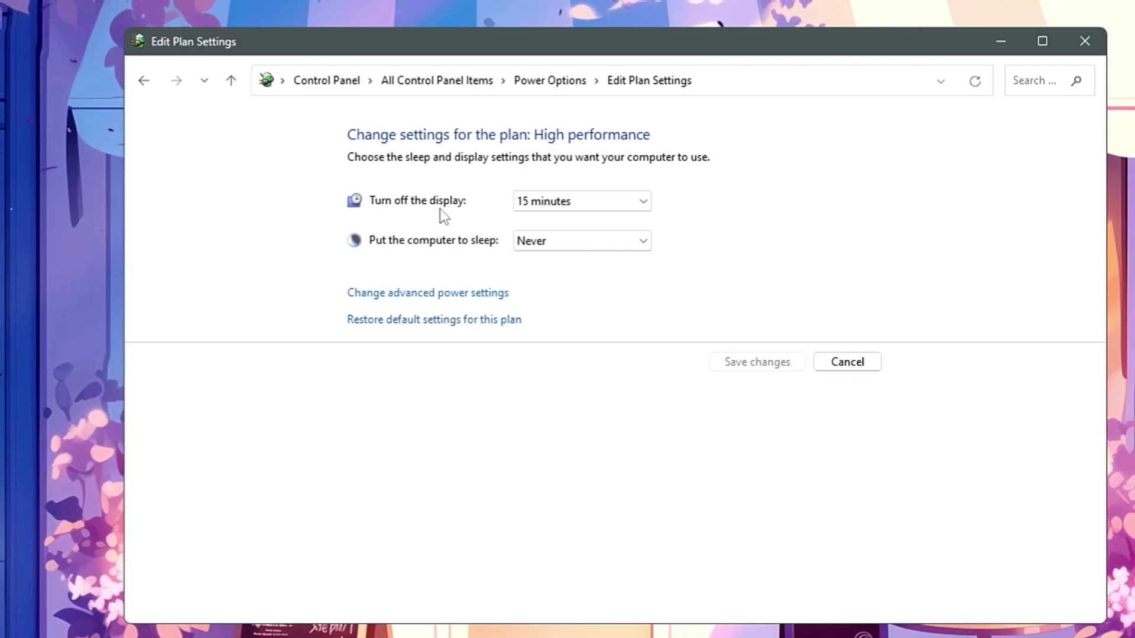
click(627, 206)
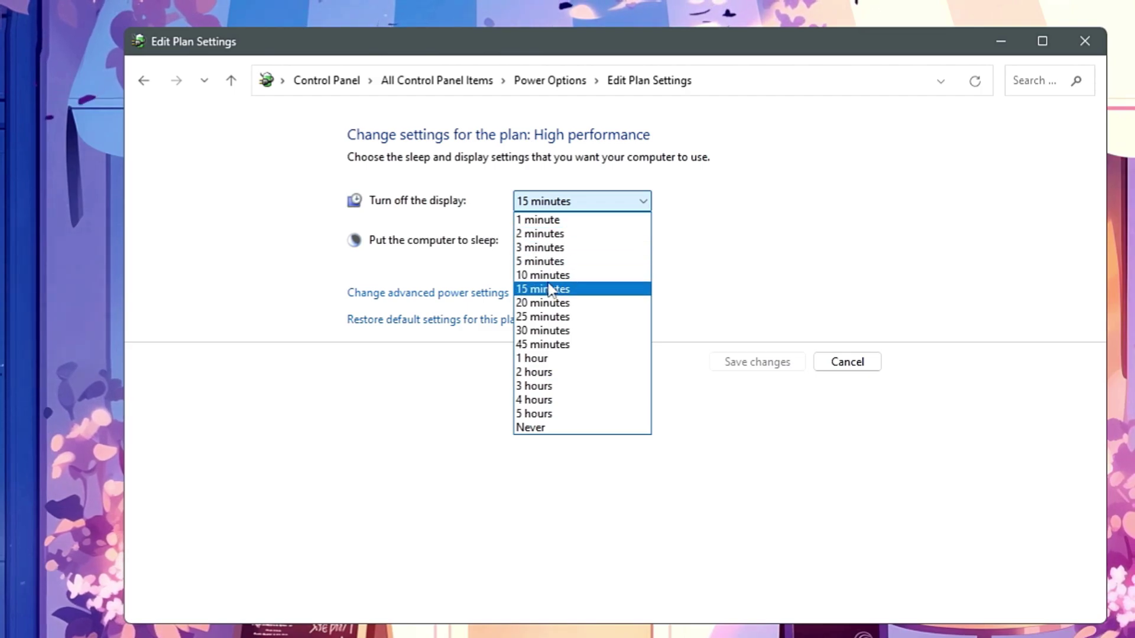
click(552, 291)
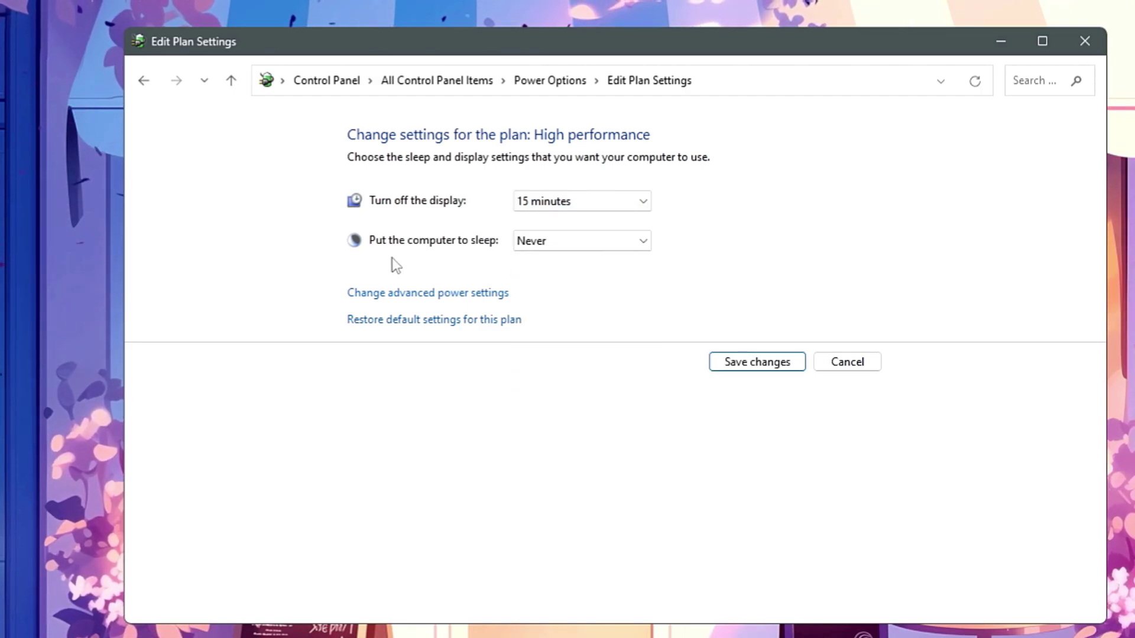
click(566, 251)
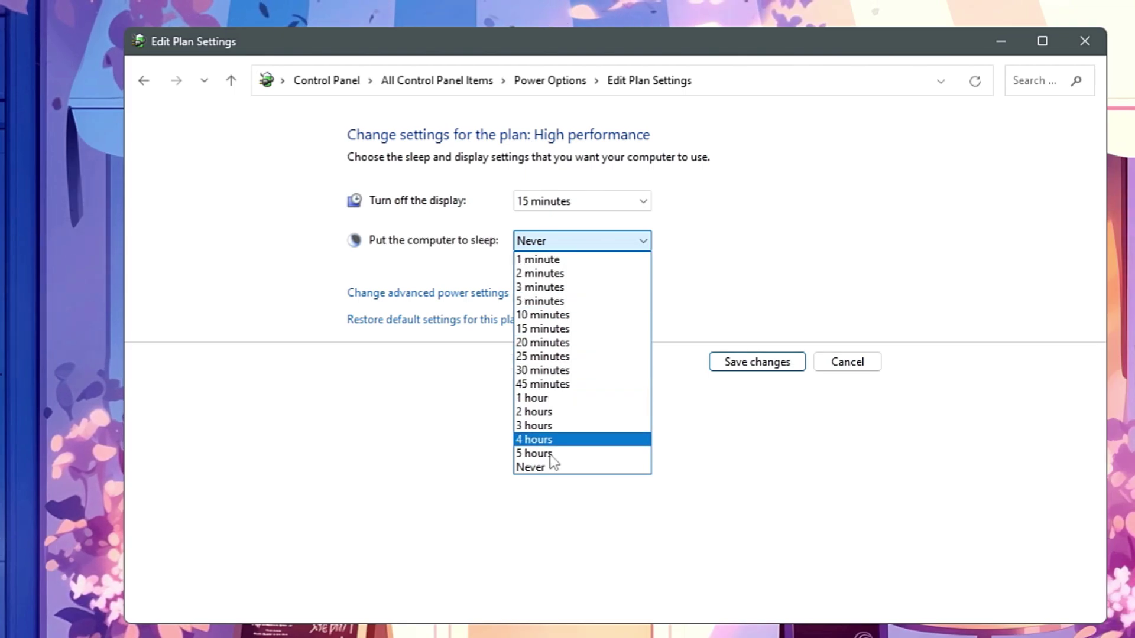
click(727, 299)
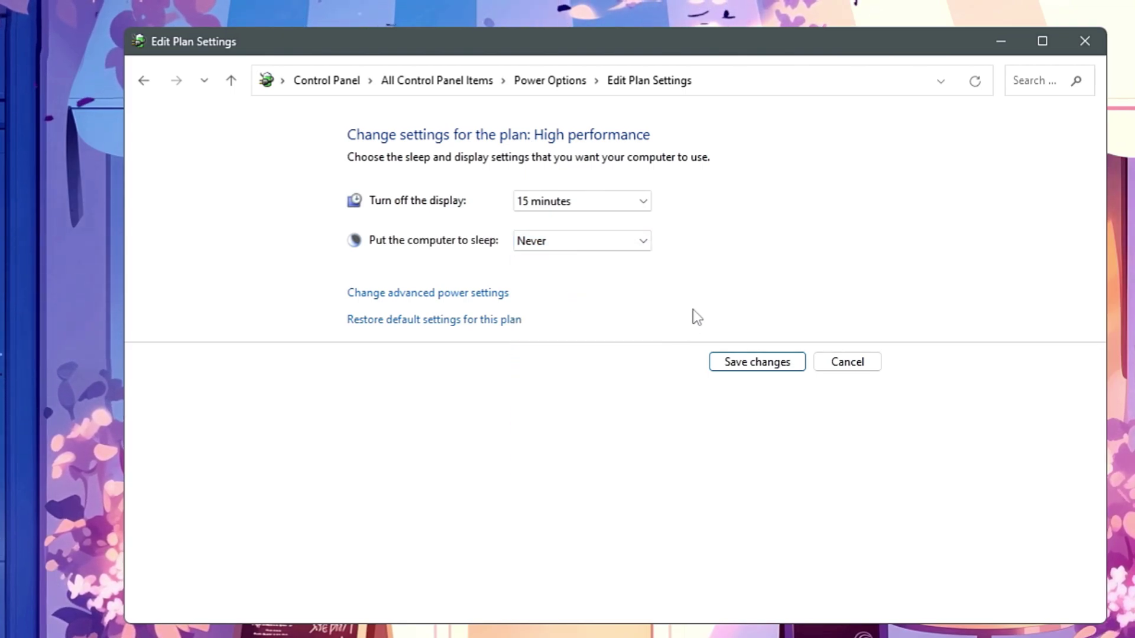
click(569, 243)
click(546, 468)
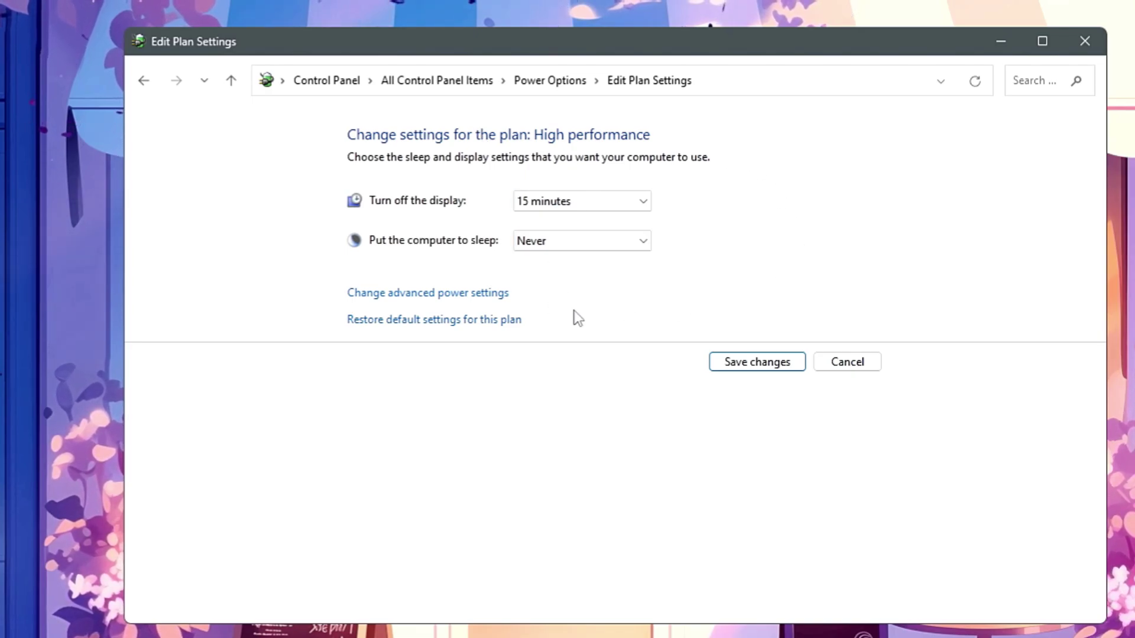
Step: Save the High performance display and sleep timeouts, then go to the power button settings
click(754, 364)
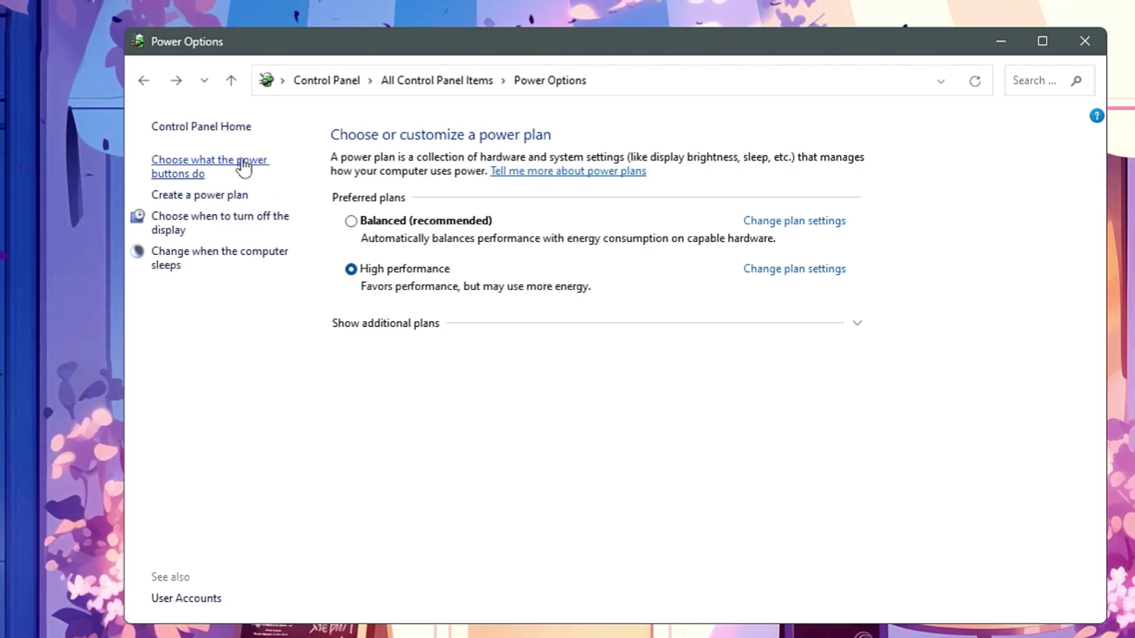
click(182, 181)
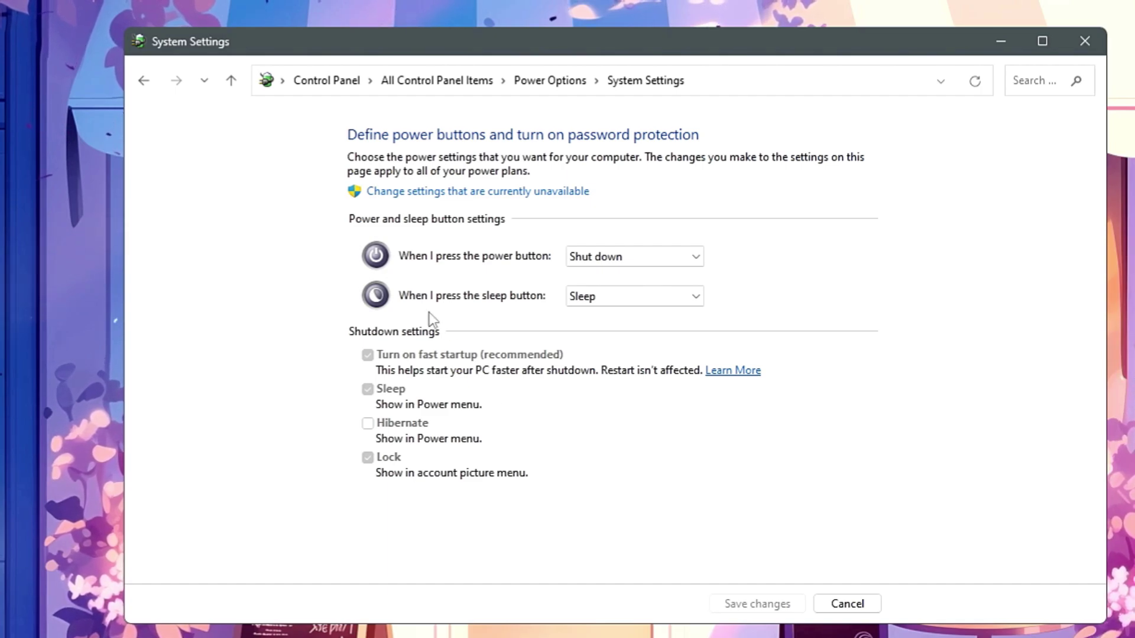
Step: Unlock the shutdown settings, uncheck Turn on fast startup, and save the change
click(422, 193)
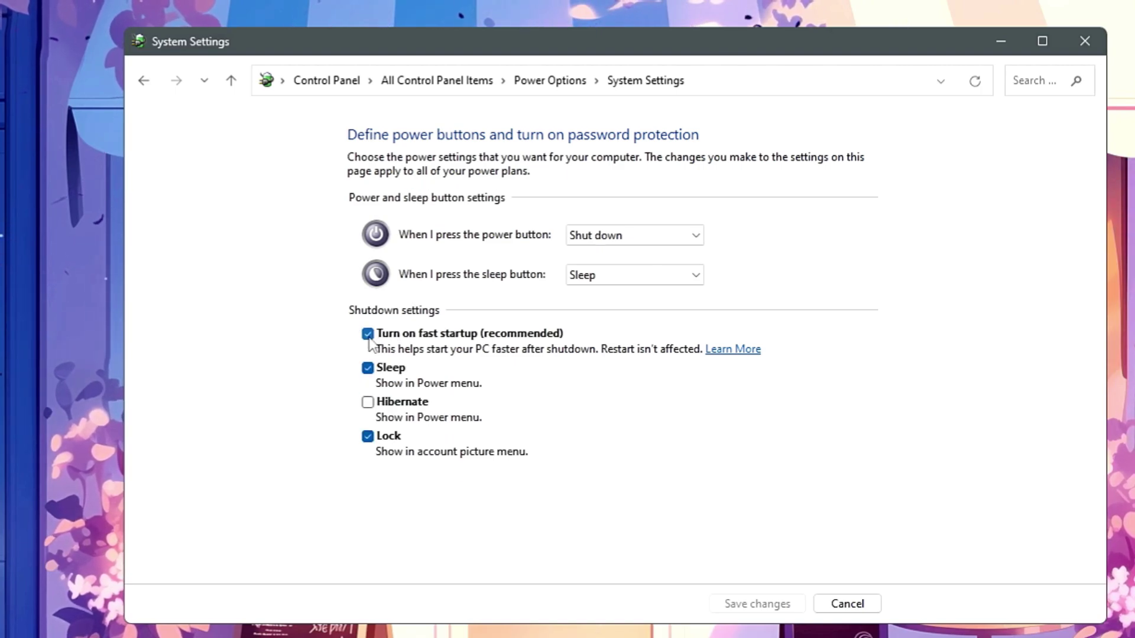
click(368, 334)
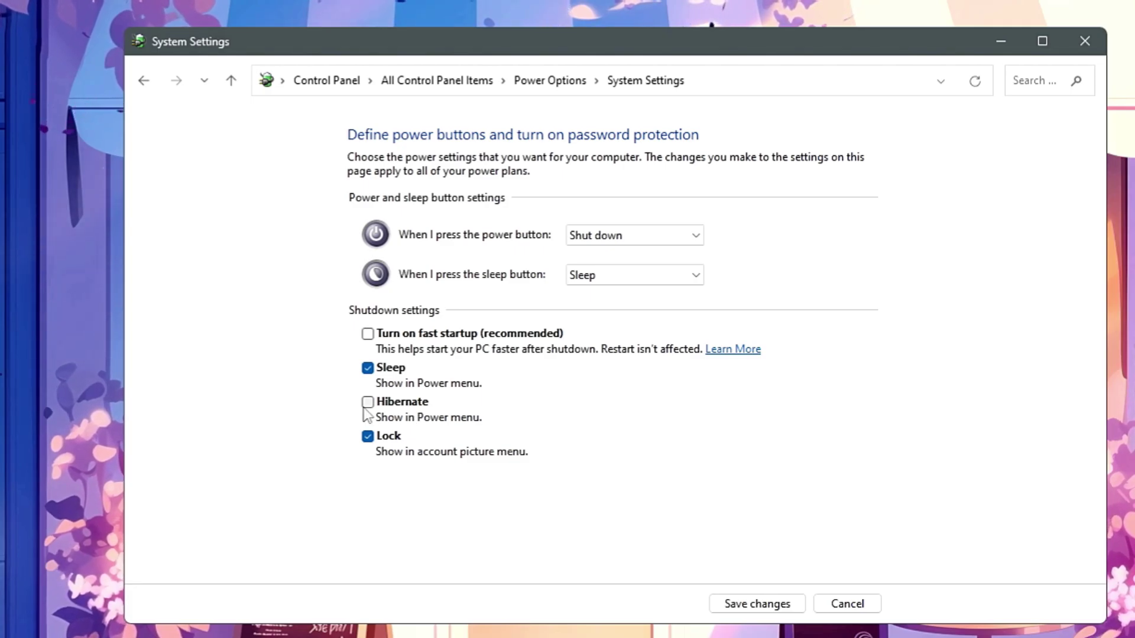
click(750, 605)
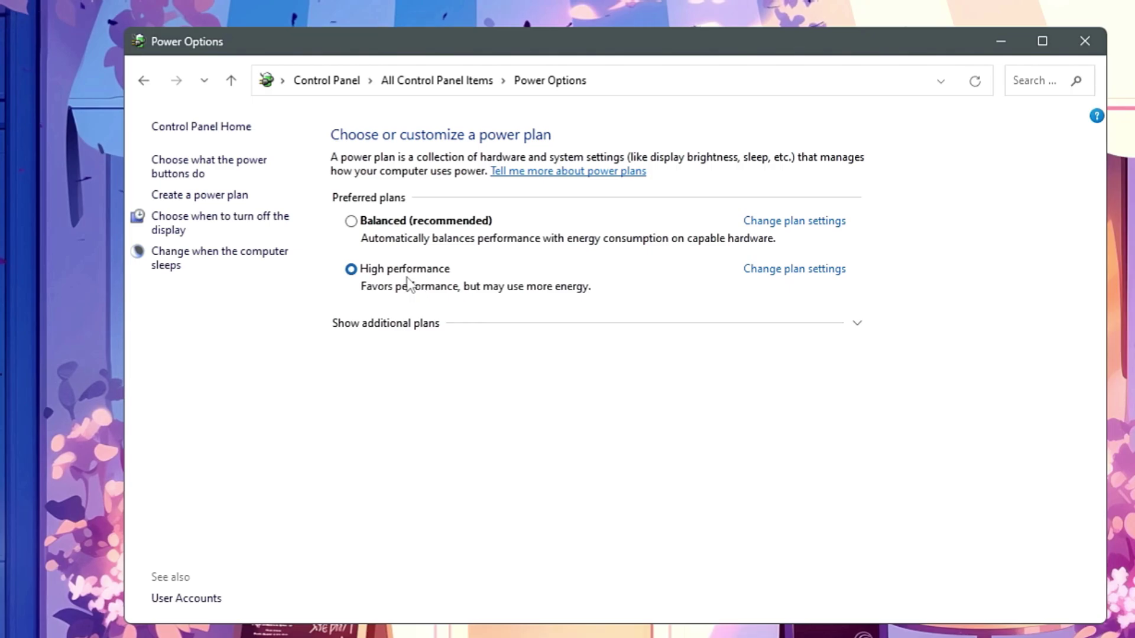
Step: Open the High performance plan's advanced power settings dialog and center it on screen
click(791, 271)
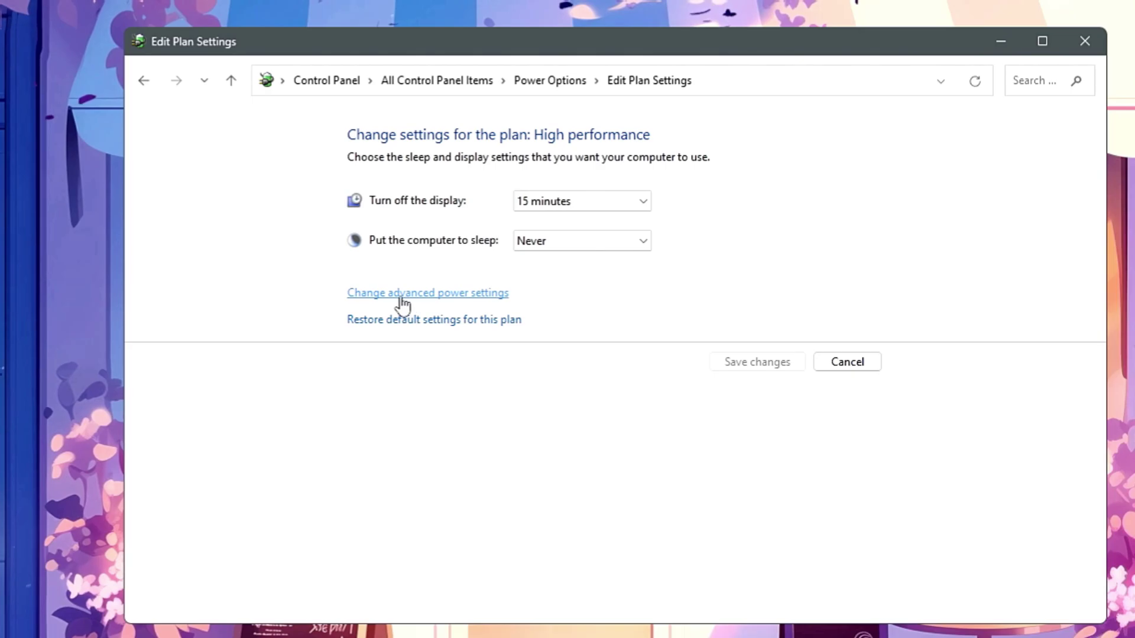
click(419, 295)
drag(571, 117, 542, 99)
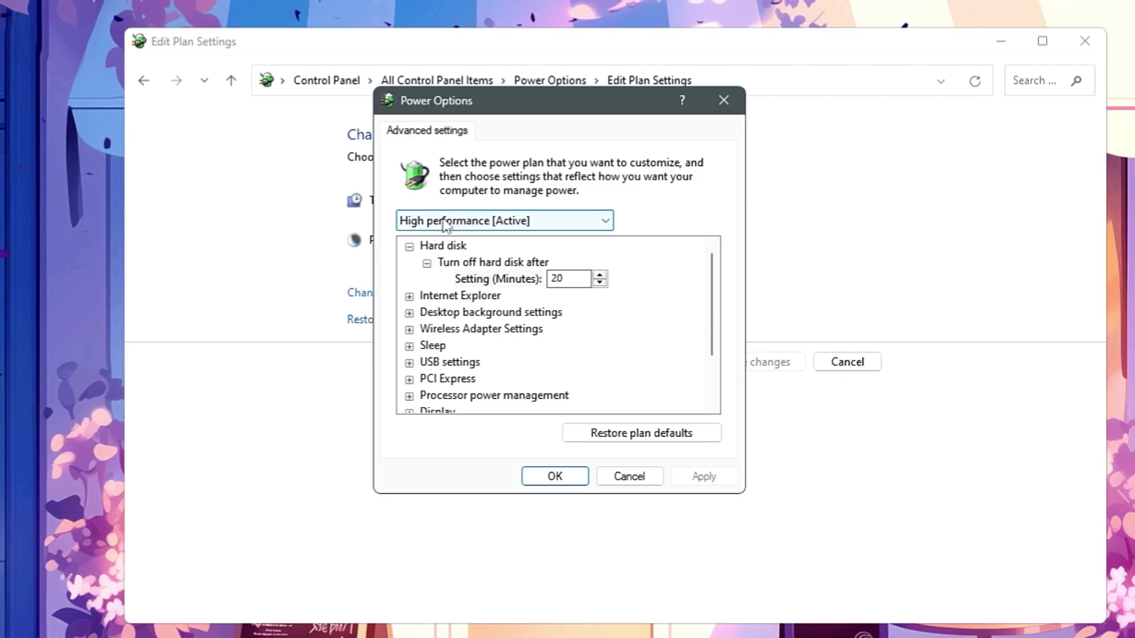
Step: Set Hard disk > Turn off hard disk after to 20 minutes
click(426, 263)
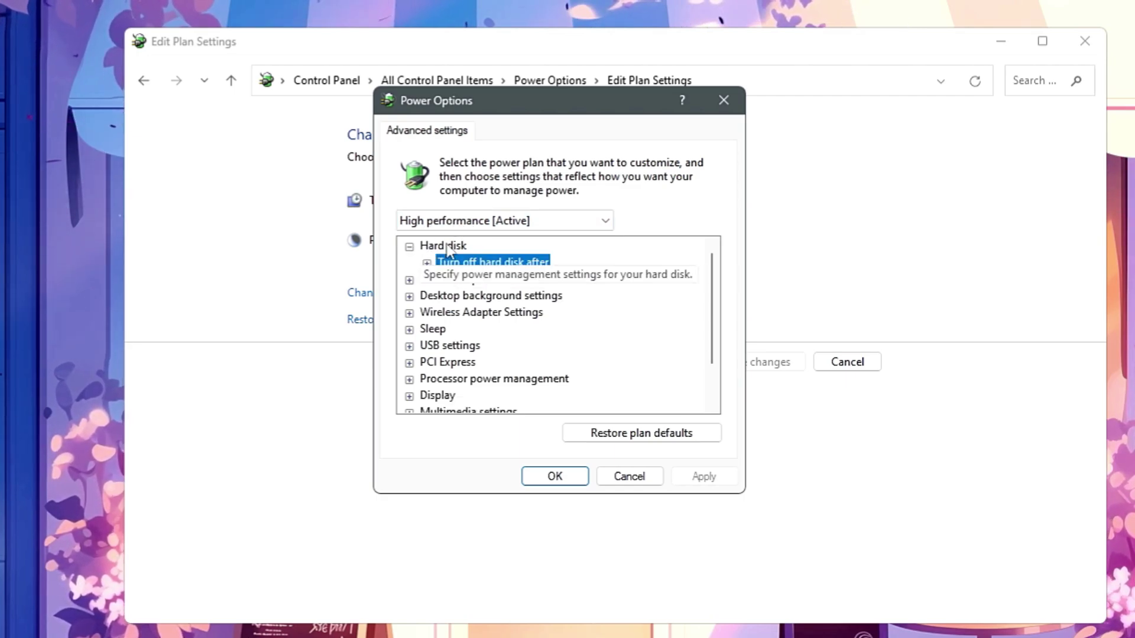
click(410, 248)
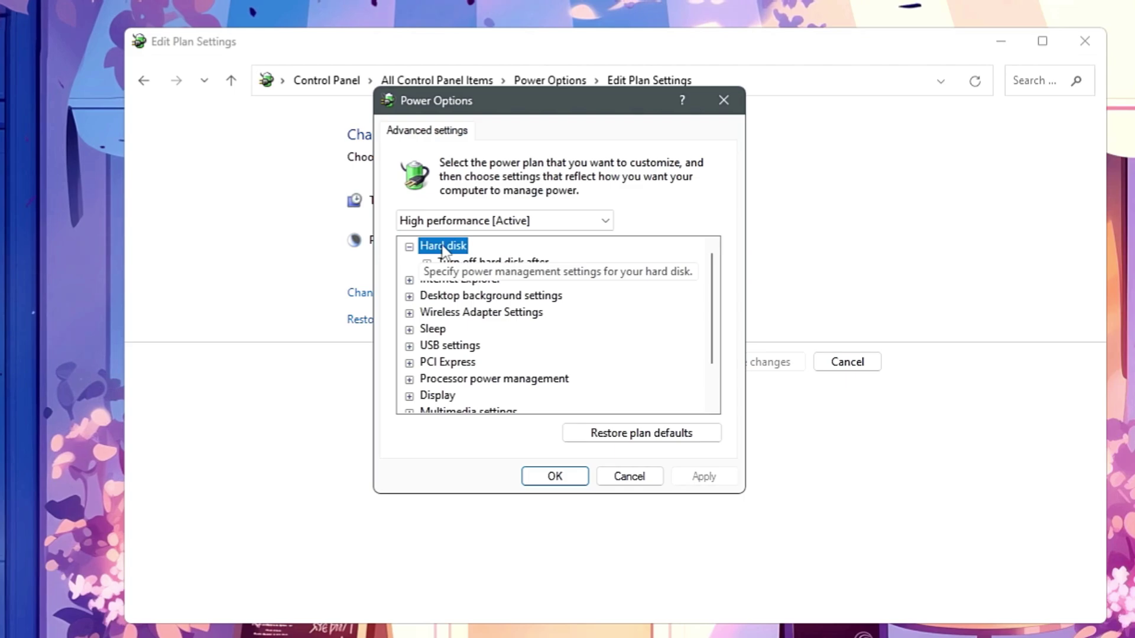
click(410, 248)
click(410, 249)
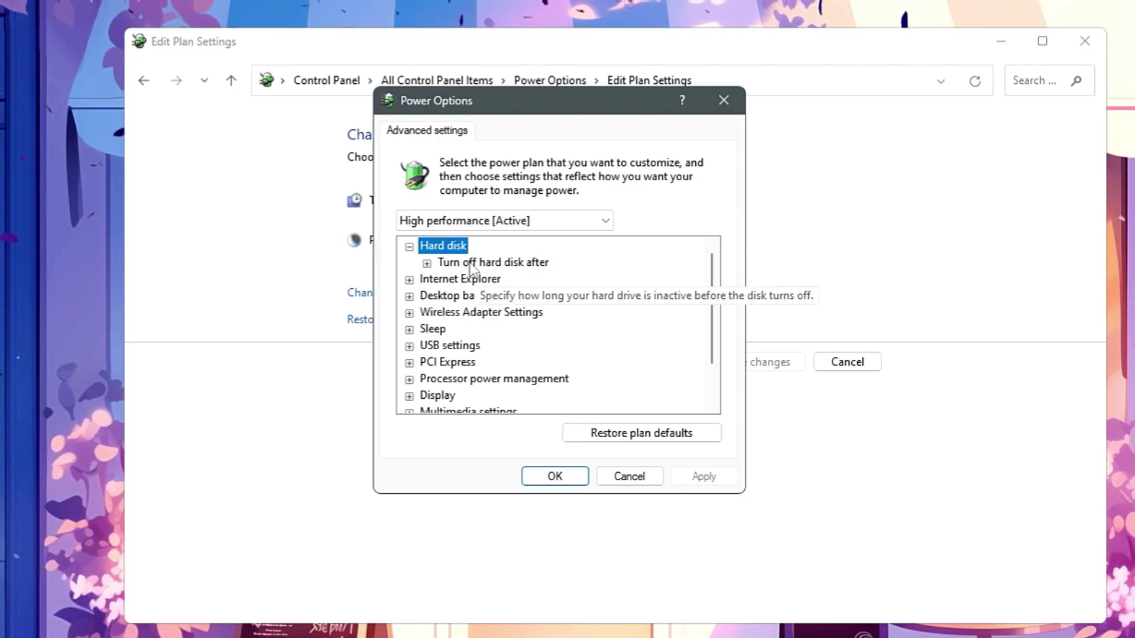
click(473, 265)
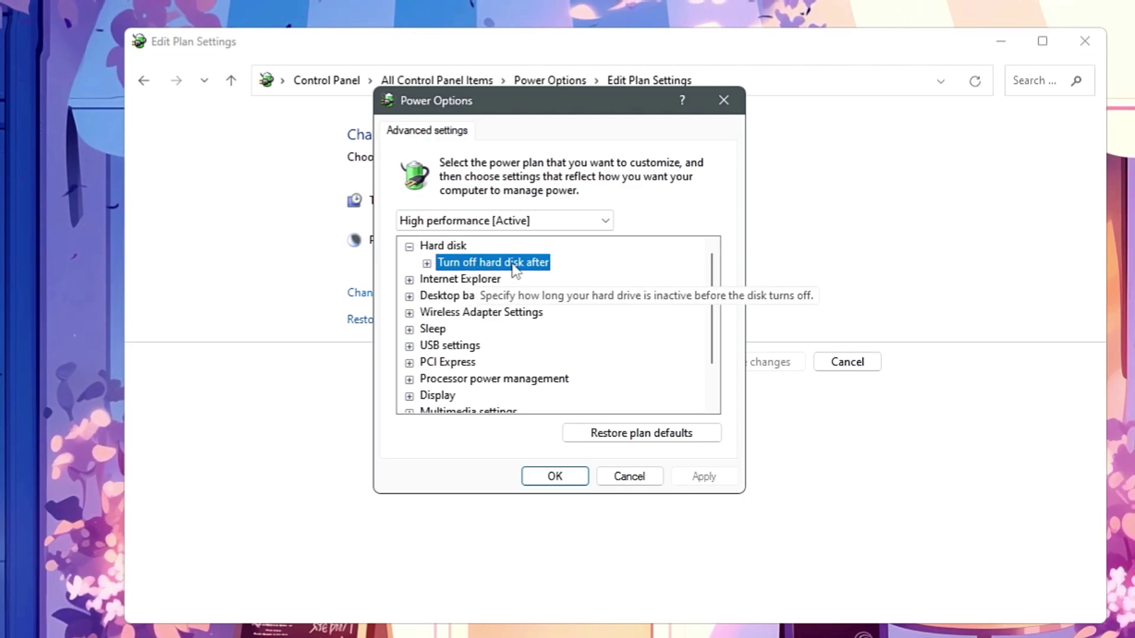
double_click(513, 264)
click(476, 282)
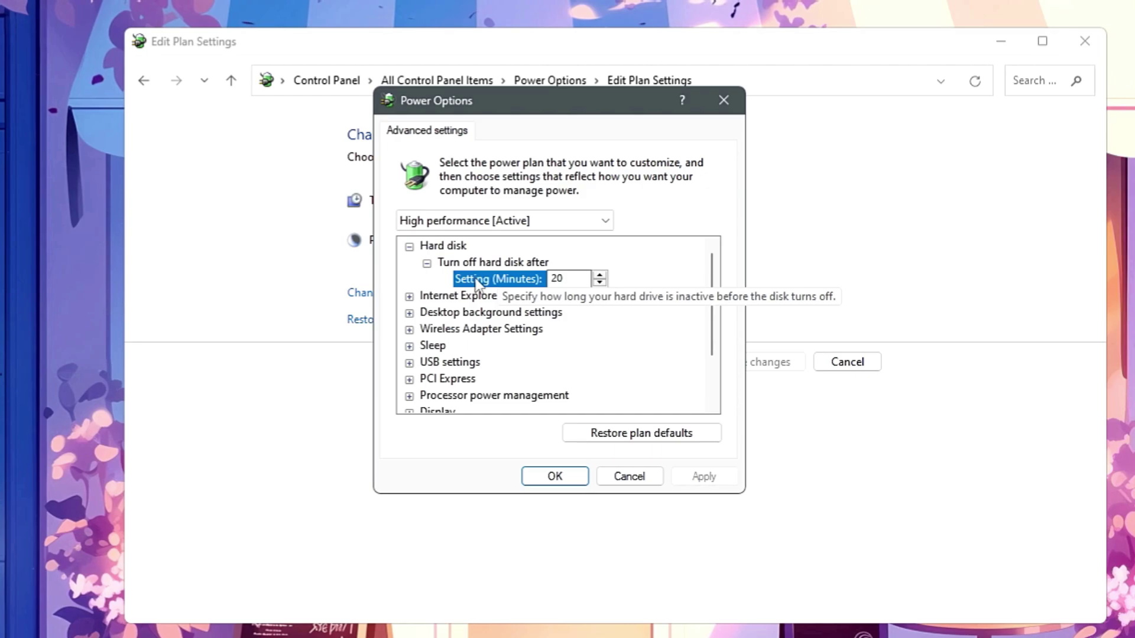
double_click(578, 287)
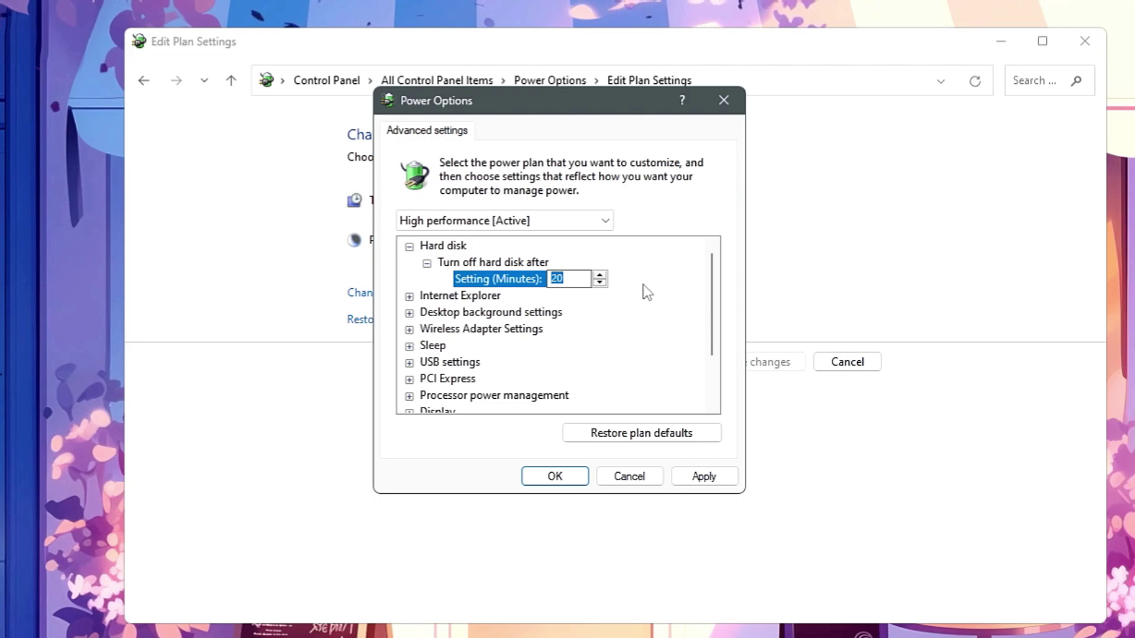
text(2)
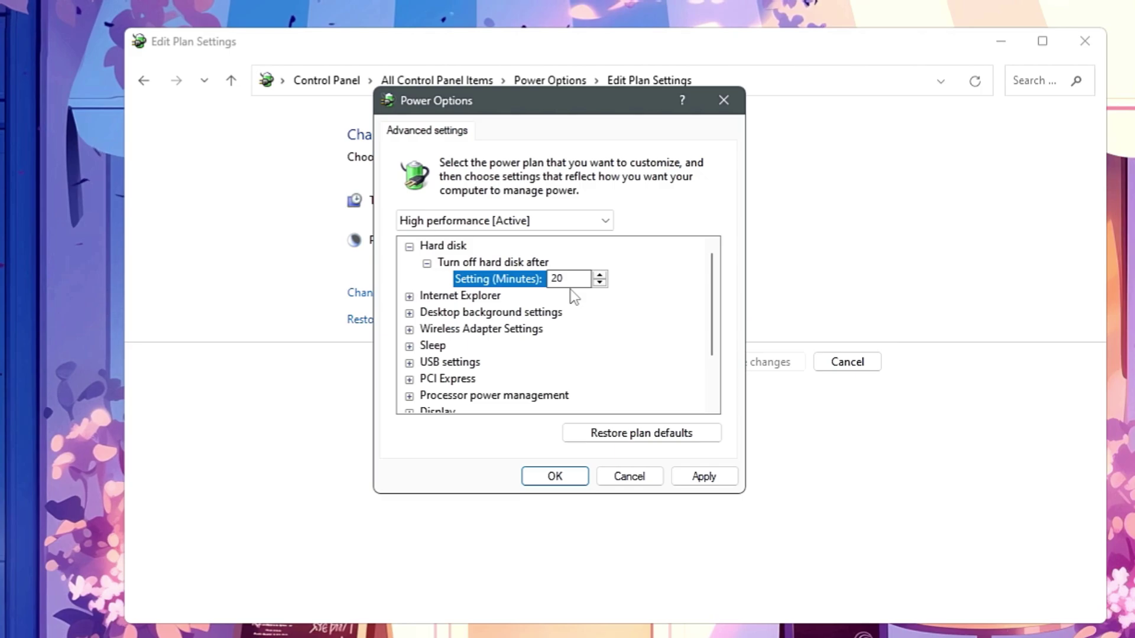
Step: Set Wireless Adapter Settings > Power Saving Mode to Maximum Performance
click(409, 329)
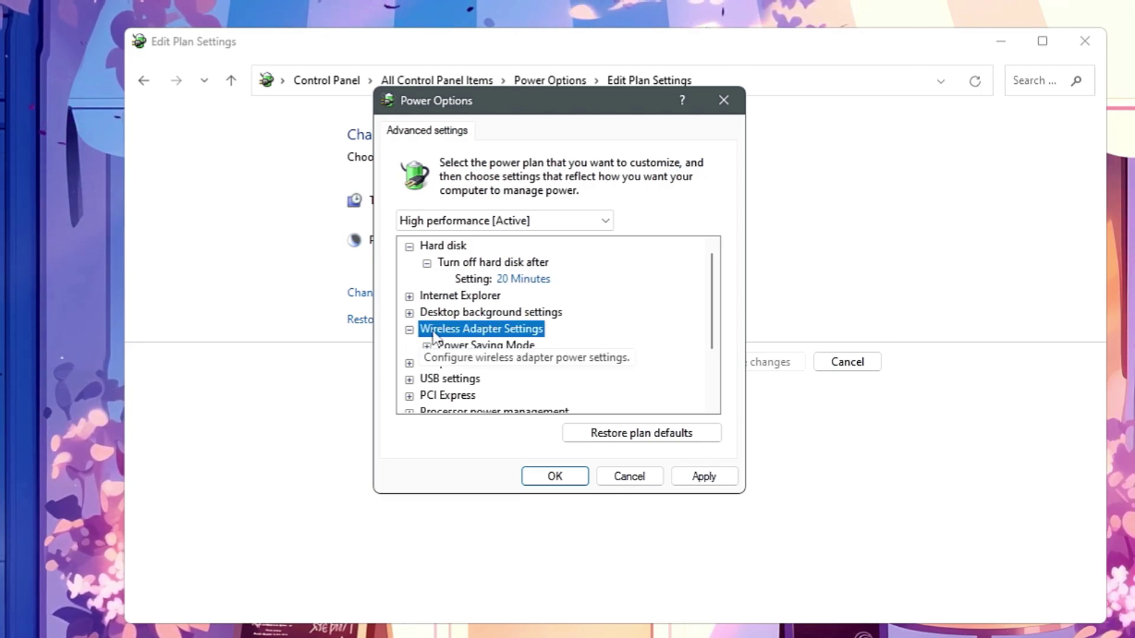
click(458, 347)
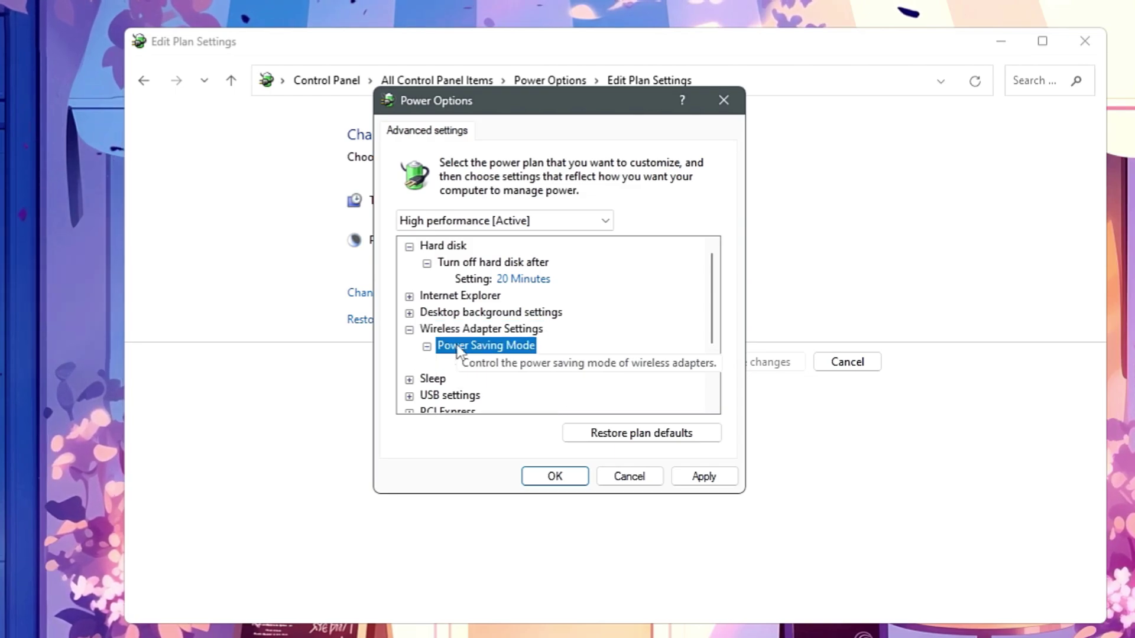
double_click(458, 346)
scroll(585, 338, down, 1)
click(523, 313)
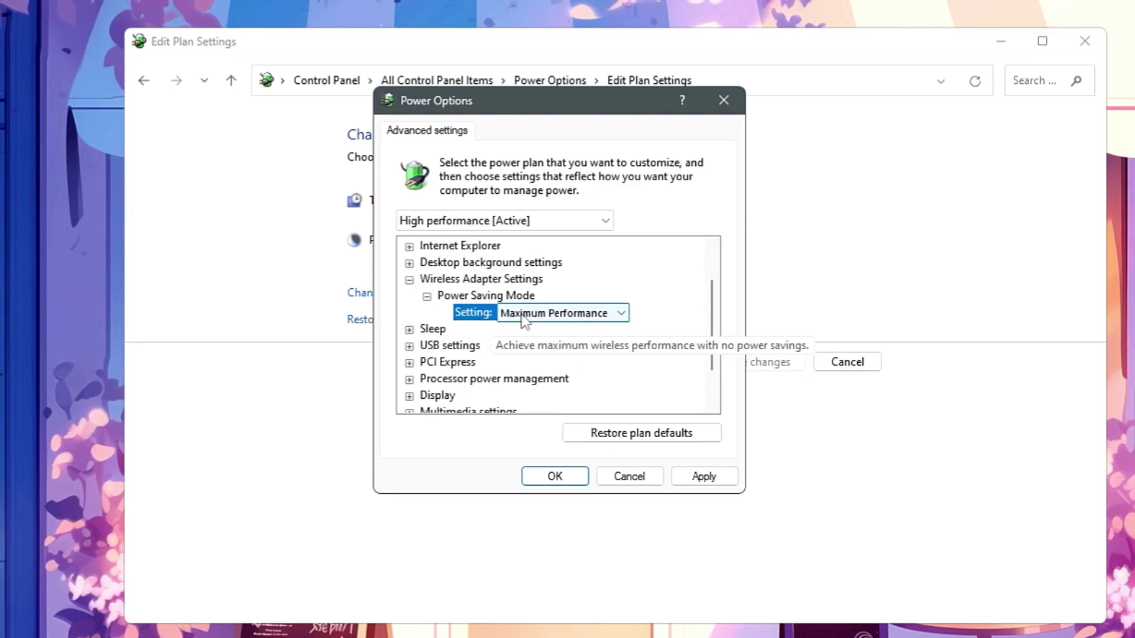
click(527, 313)
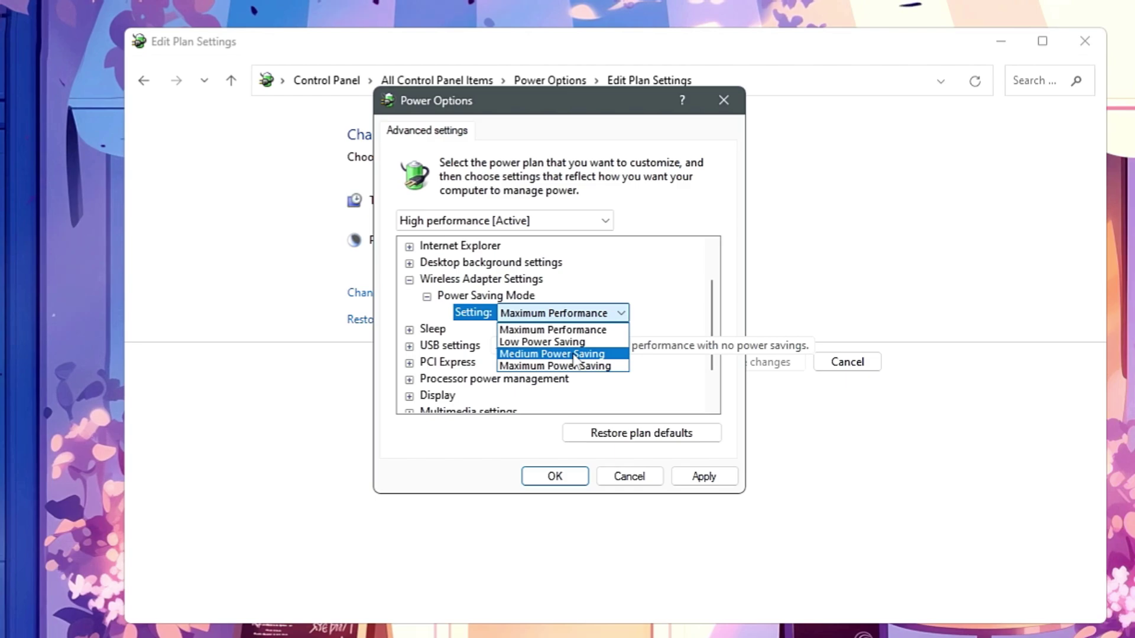
click(526, 334)
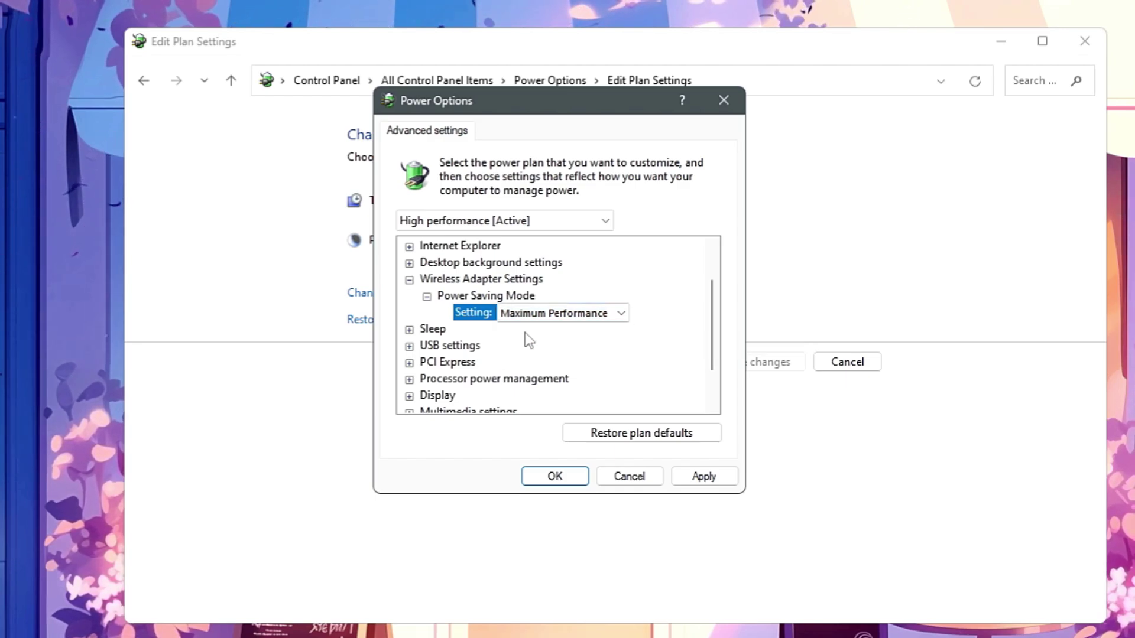
Step: Set USB settings > USB selective suspend setting to Disabled
click(409, 347)
click(458, 365)
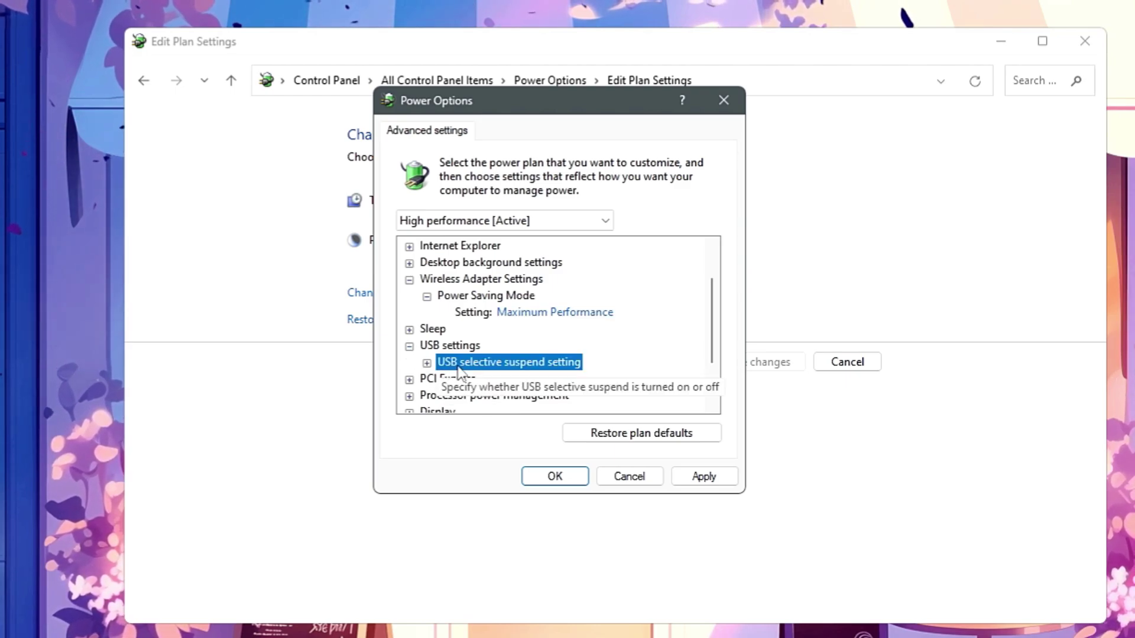
double_click(562, 365)
scroll(591, 322, down, 1)
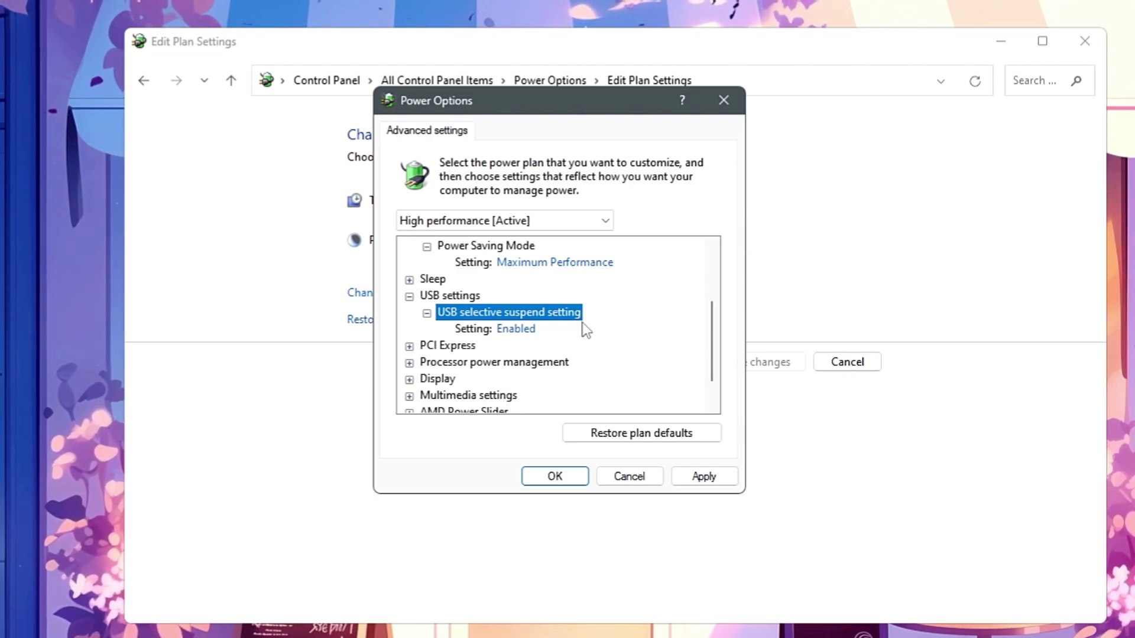
click(505, 333)
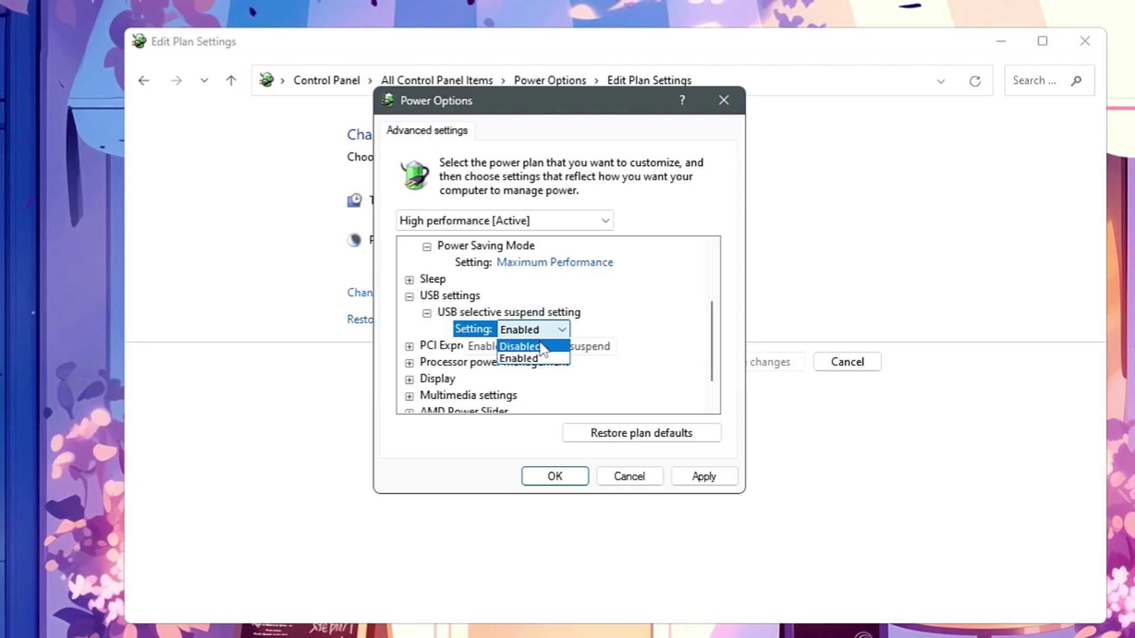
click(542, 348)
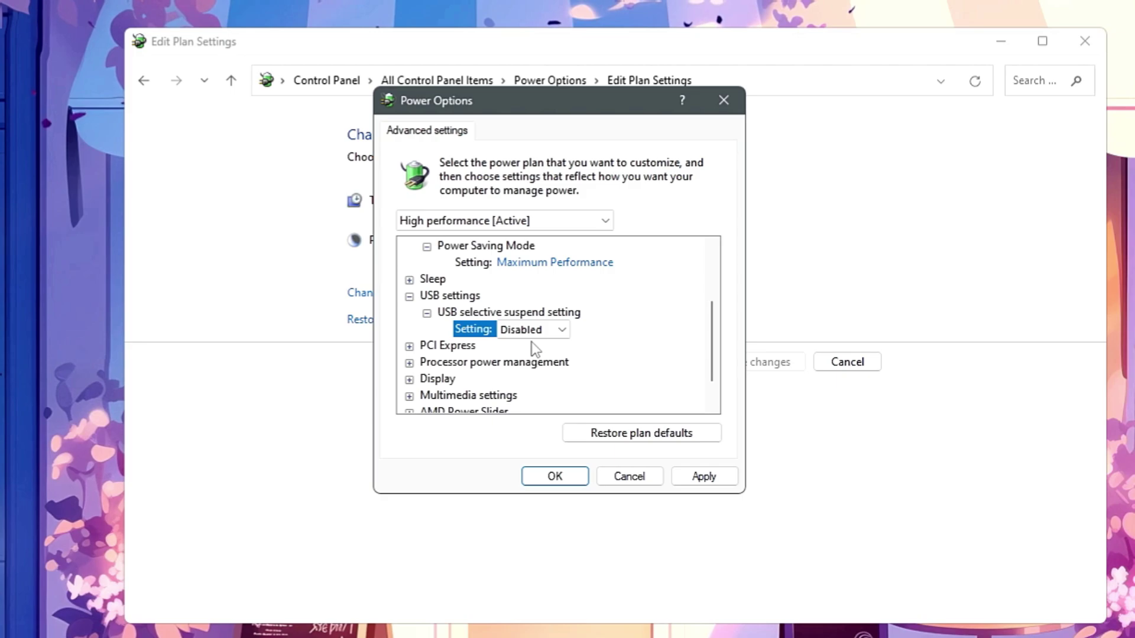
click(464, 362)
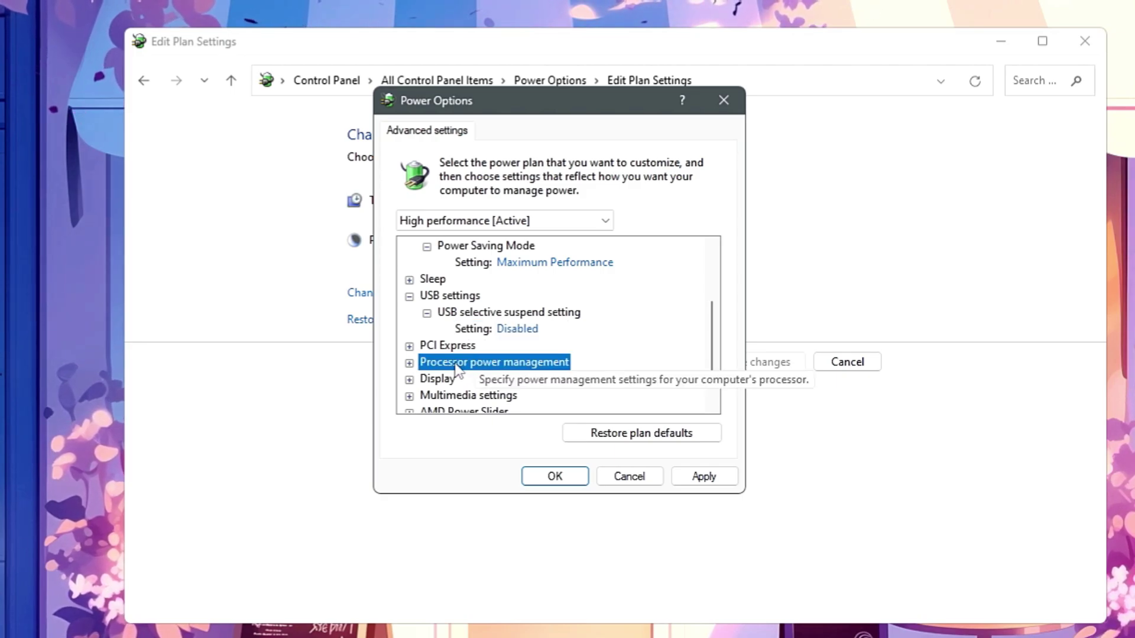
Step: Set minimum and maximum processor state to 100% and apply the advanced changes
double_click(463, 367)
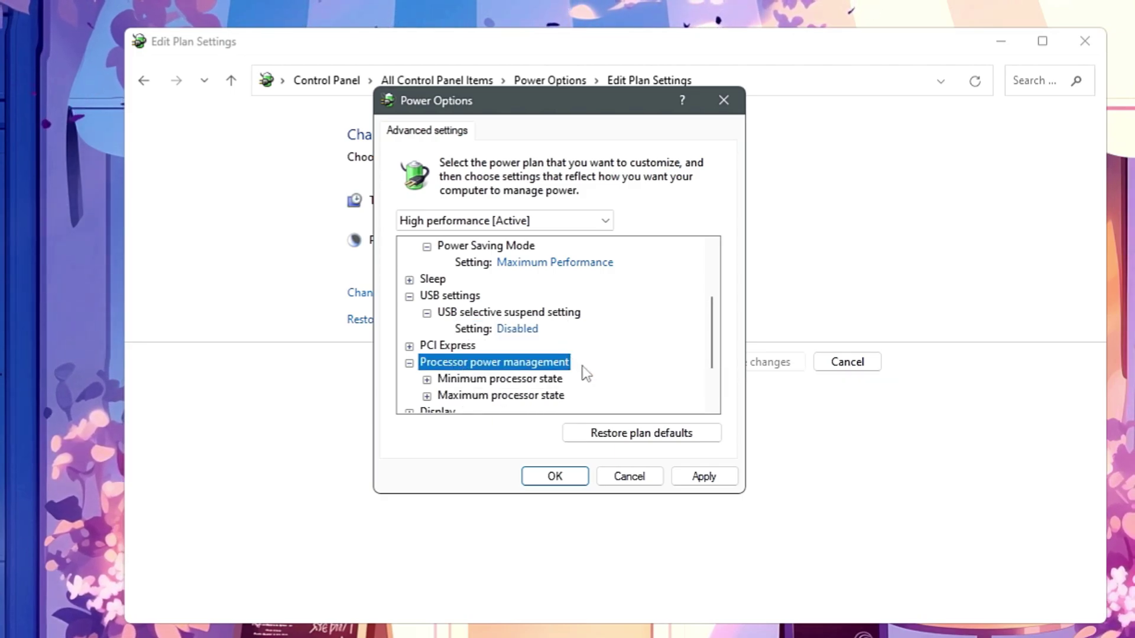
scroll(516, 392, down, 1)
double_click(498, 330)
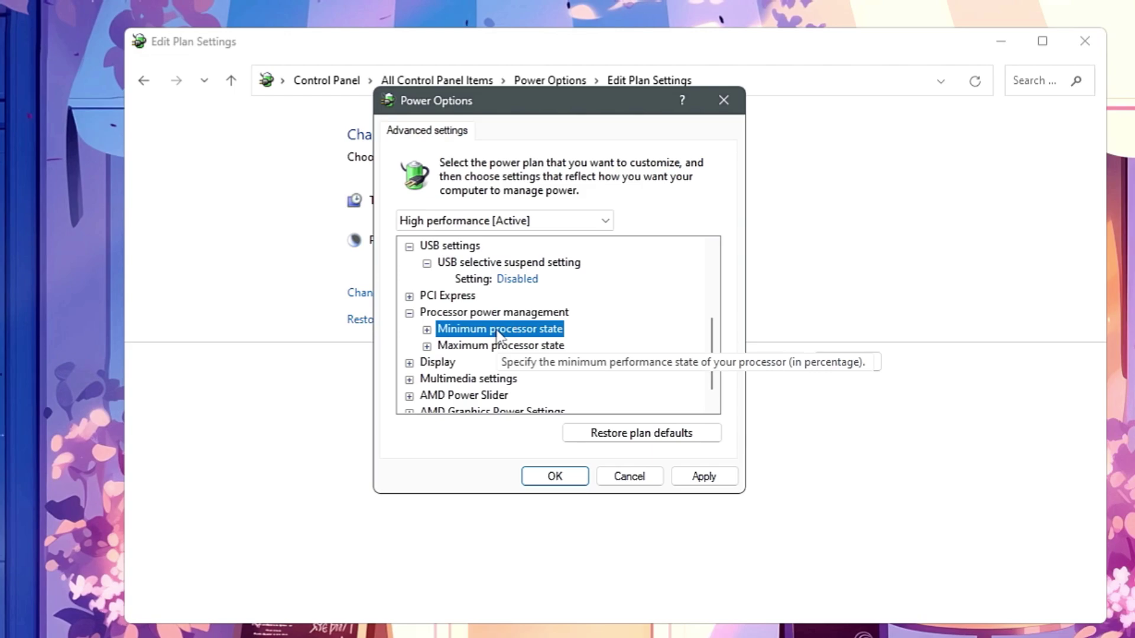
double_click(496, 363)
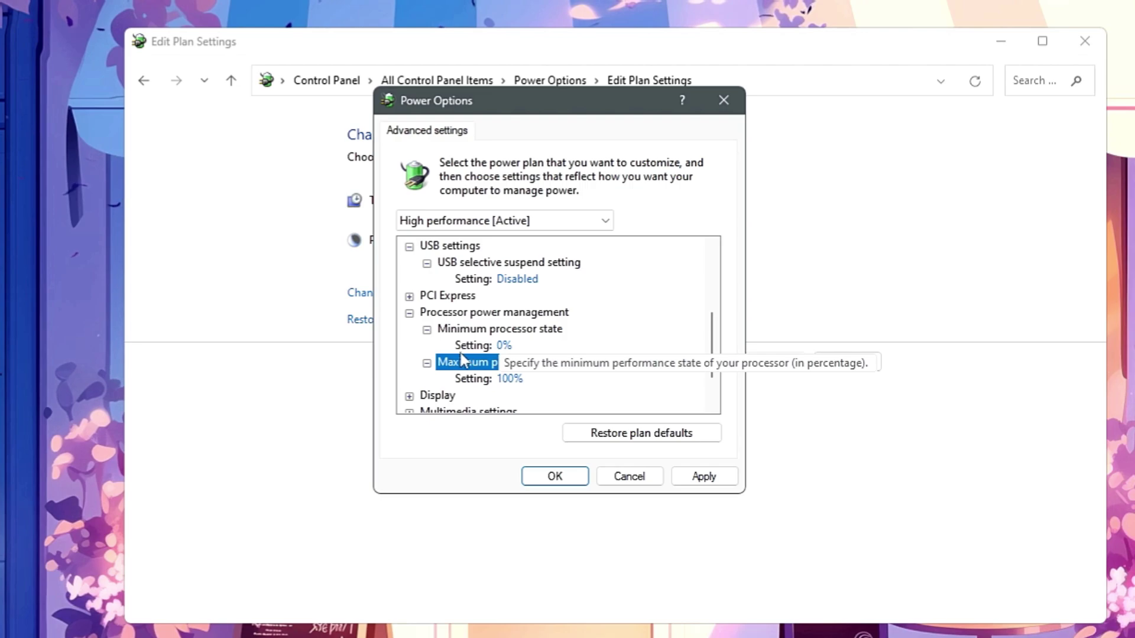
click(506, 346)
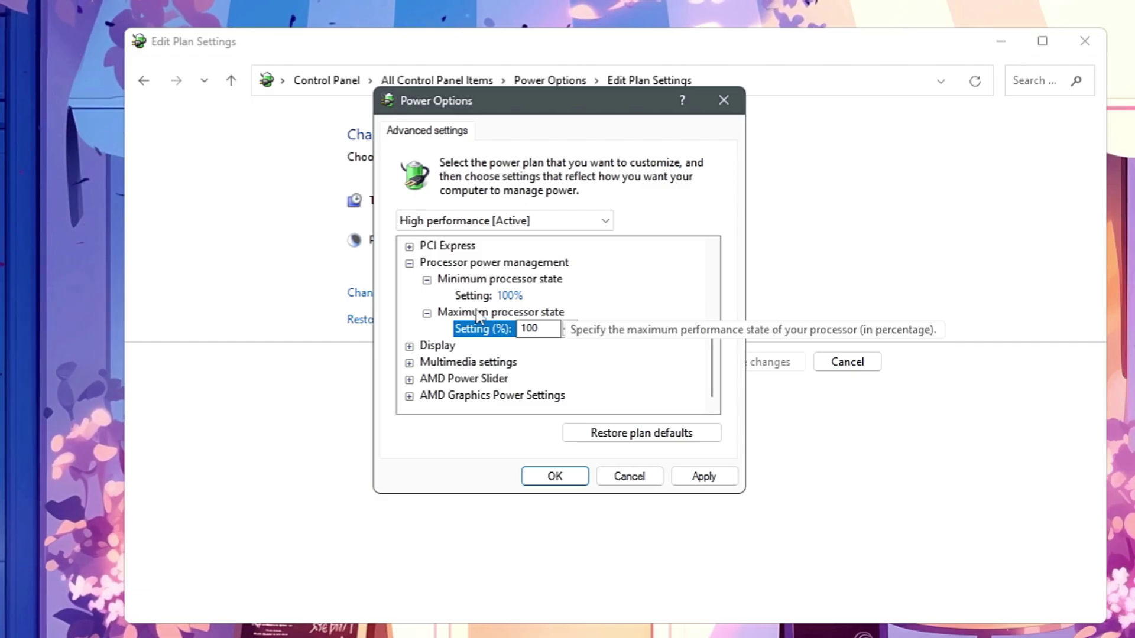
click(702, 480)
Step: Confirm with OK to close the advanced power settings dialog
click(557, 480)
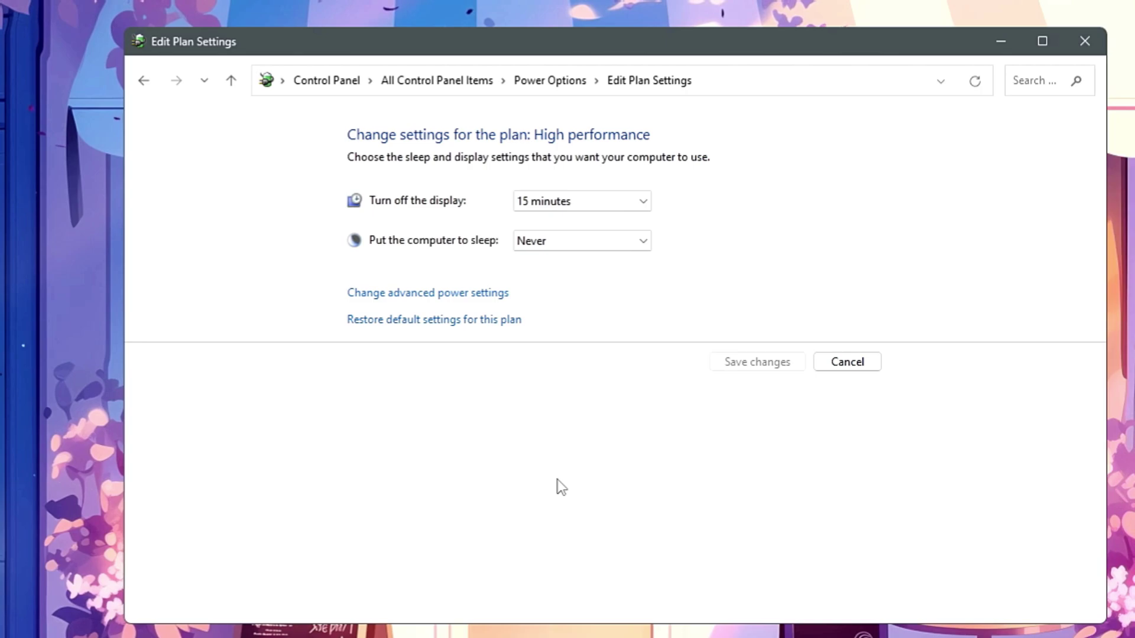